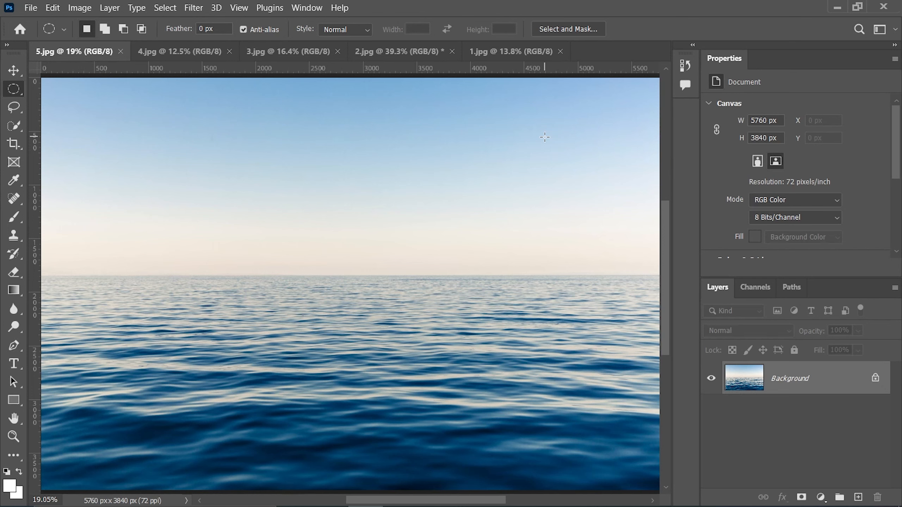
Select the sky from the image's upper edge down to the horizon with the Rectangular Marquee tool, and deselect it.
right_click(14, 89)
click(17, 90)
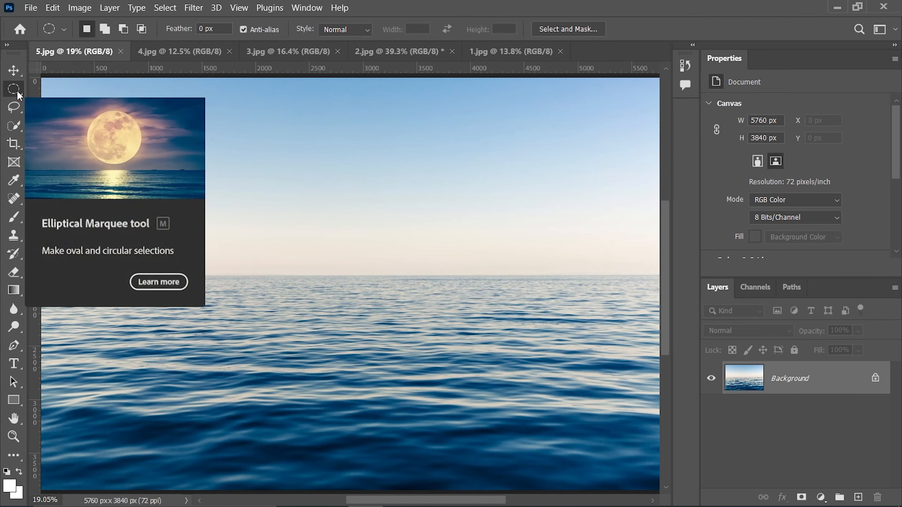
right_click(16, 85)
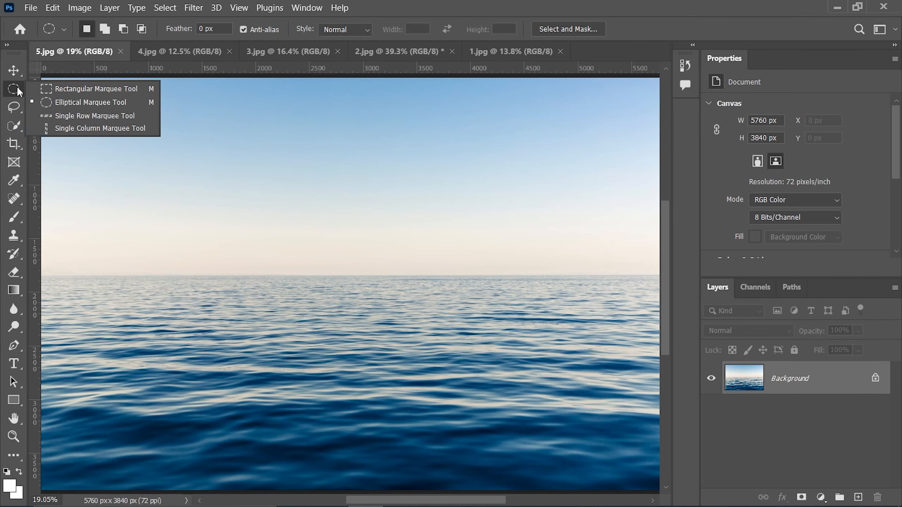
click(67, 91)
scroll(80, 99, down, 1)
drag(45, 79, 608, 261)
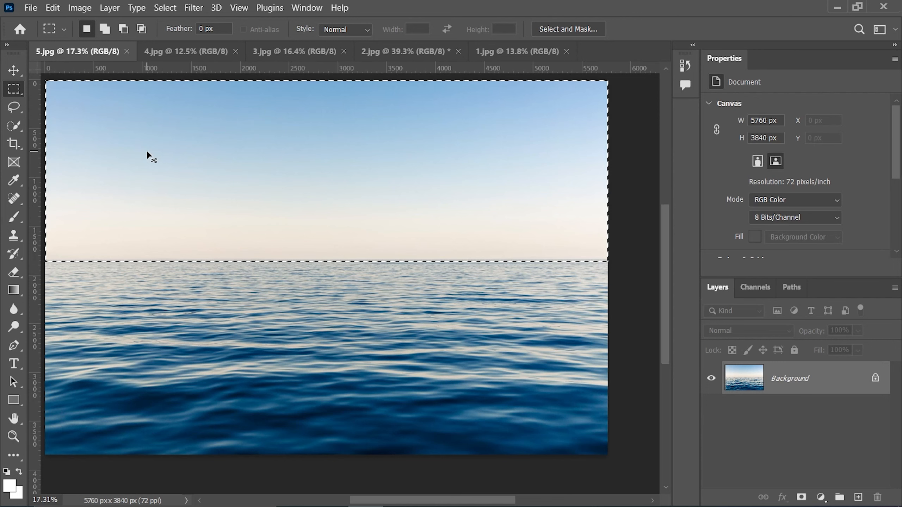
key(ctrl+d)
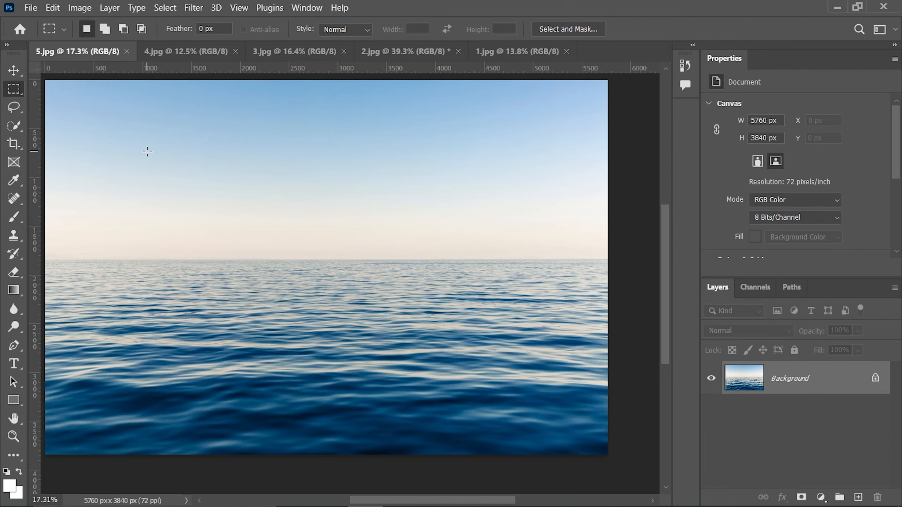
Select the sea from the horizon down to the image's lower edge with a rectangular marquee, and clear the selection.
drag(198, 255, 240, 252)
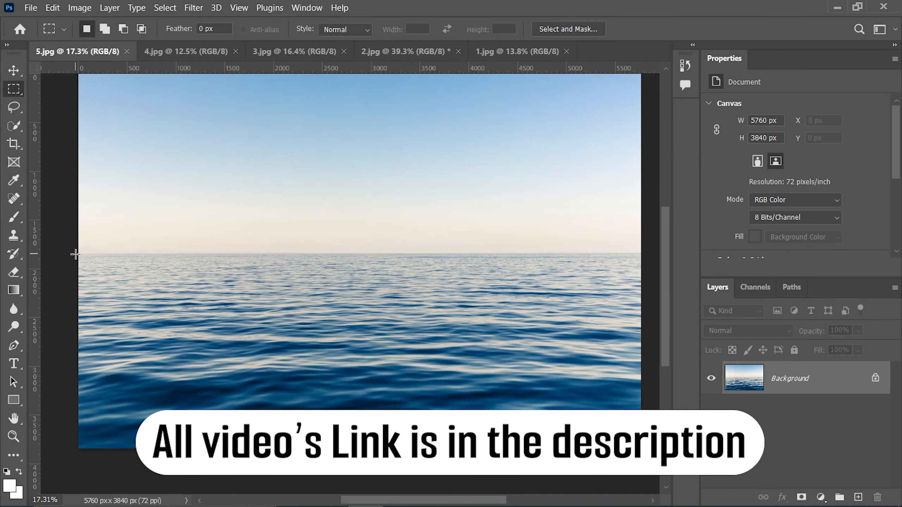
drag(75, 254, 681, 459)
drag(361, 334, 424, 346)
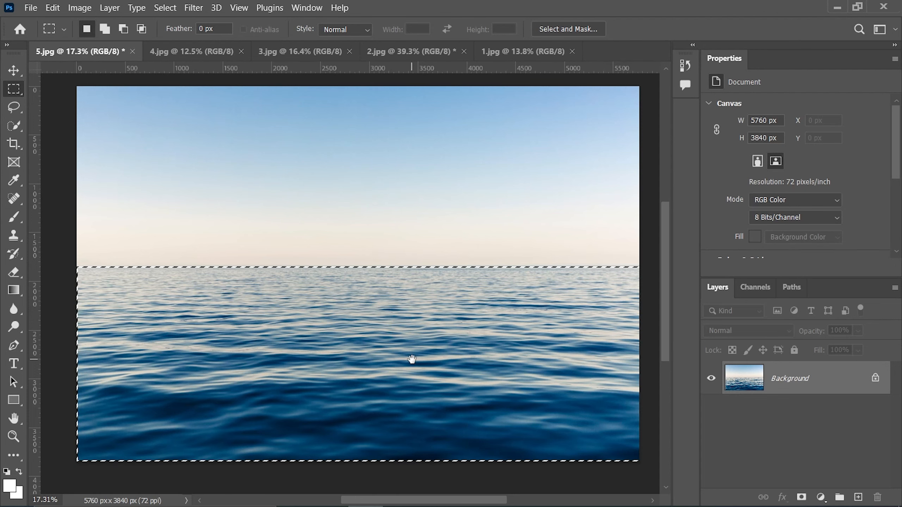
mouse_move(413, 358)
mouse_down()
mouse_move(439, 294)
mouse_move(362, 346)
mouse_move(397, 355)
mouse_up()
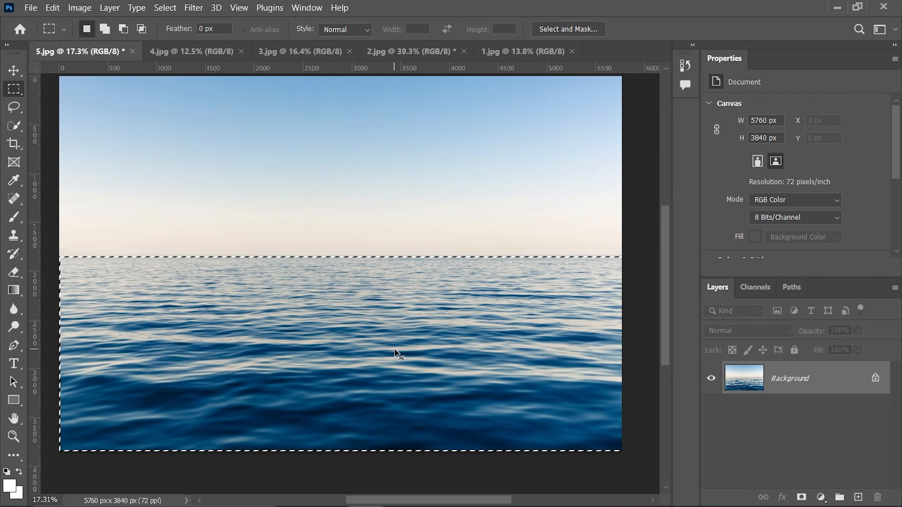
click(395, 350)
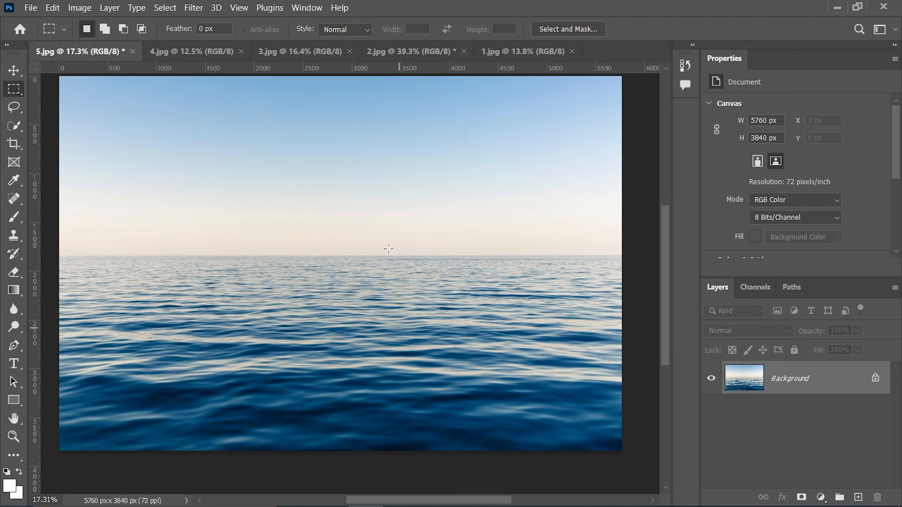
Switch to the Elliptical Marquee tool.
right_click(17, 86)
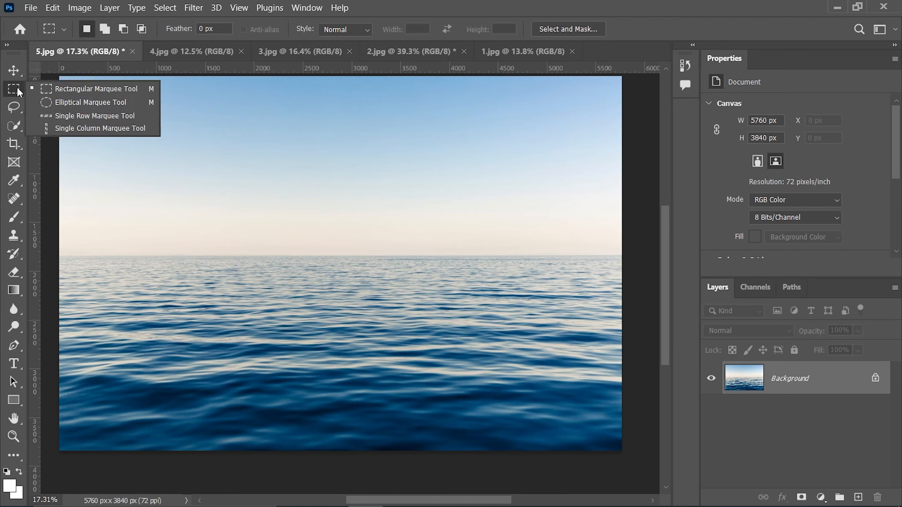
click(65, 107)
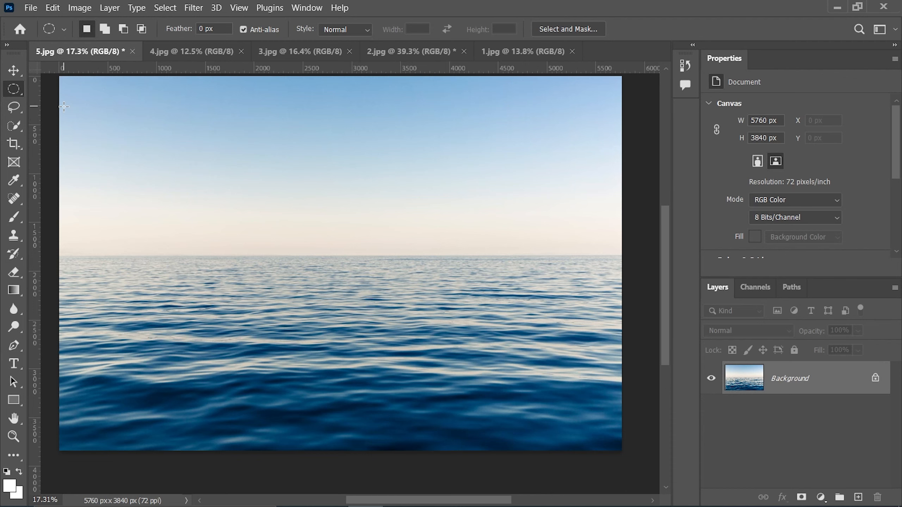
In 4.jpg, start a Polygonal Lasso outline along the red book's upper edge, from near its upper-left corner to its upper-right corner.
click(190, 50)
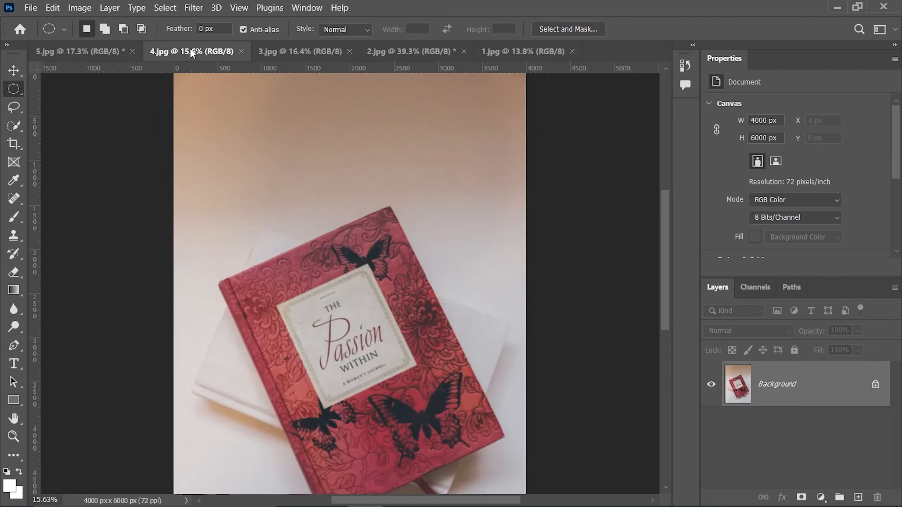
key(ctrl+0)
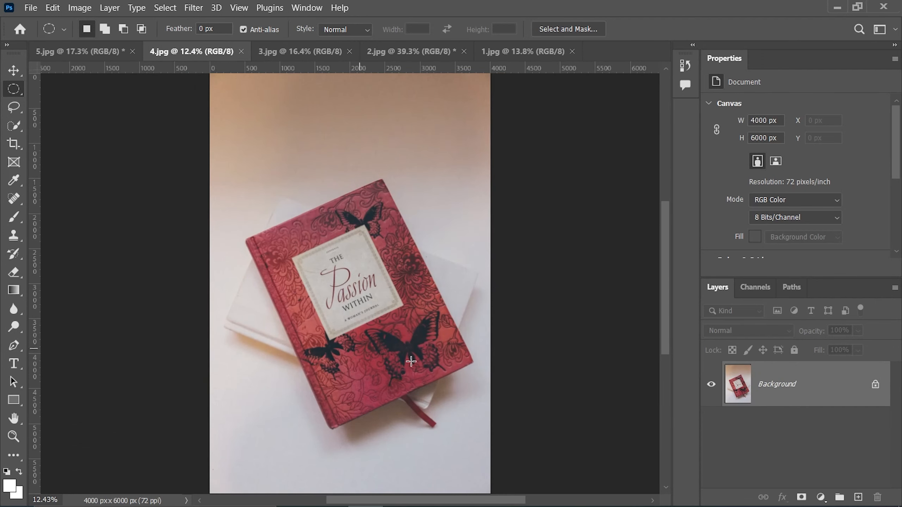
right_click(14, 106)
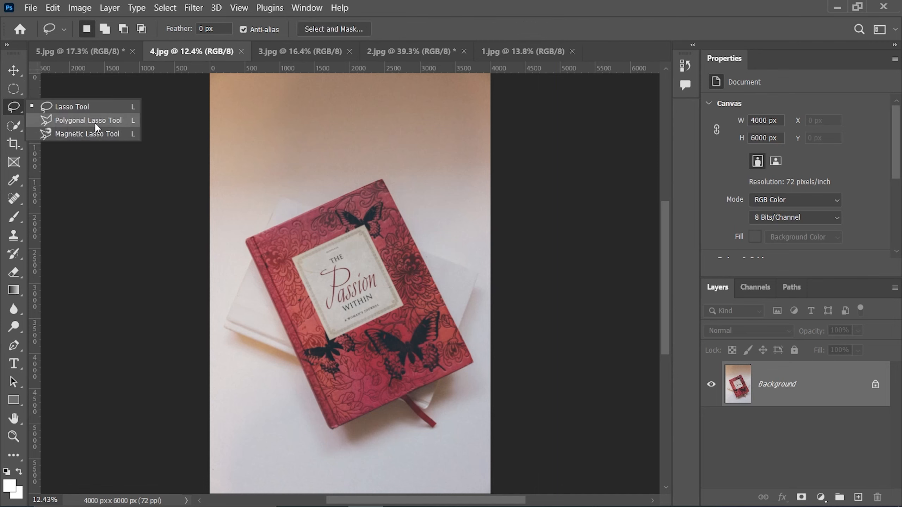
click(89, 120)
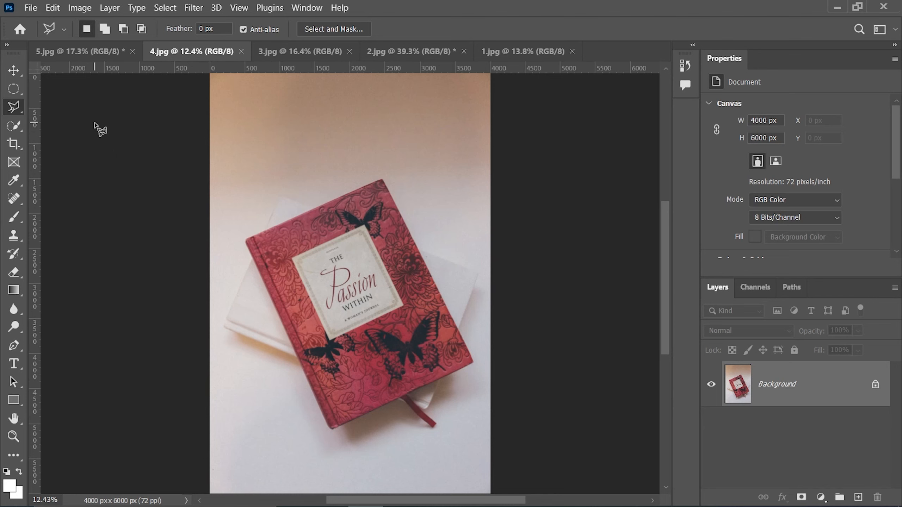
scroll(255, 240, up, 5)
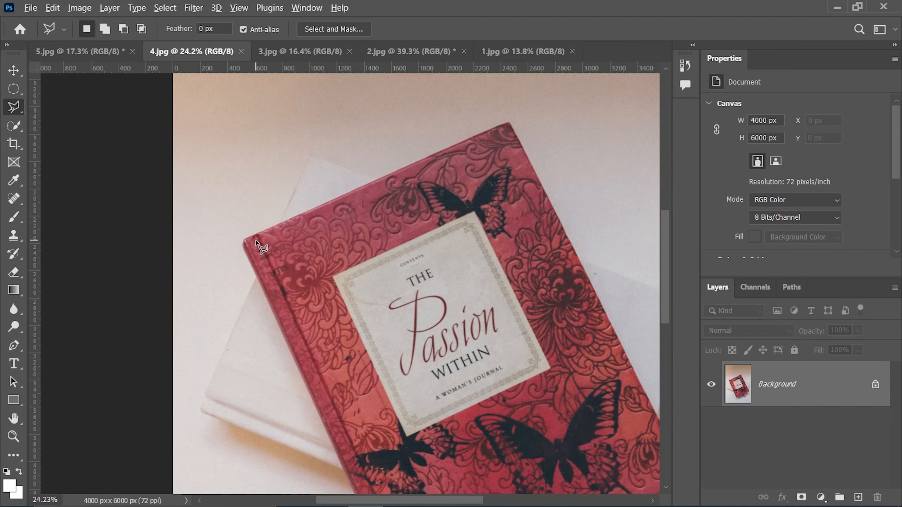
scroll(255, 241, up, 1)
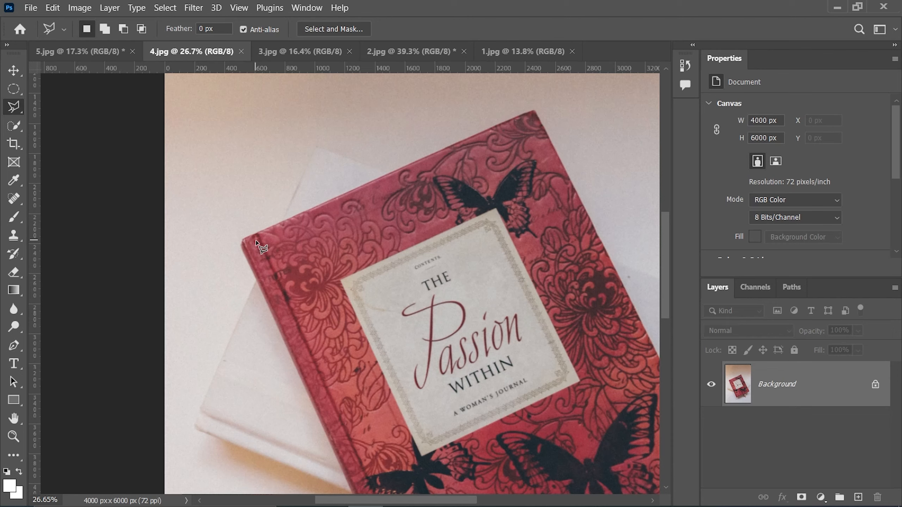
scroll(255, 242, up, 4)
scroll(256, 242, down, 4)
scroll(257, 242, up, 5)
drag(382, 213, 313, 287)
click(209, 293)
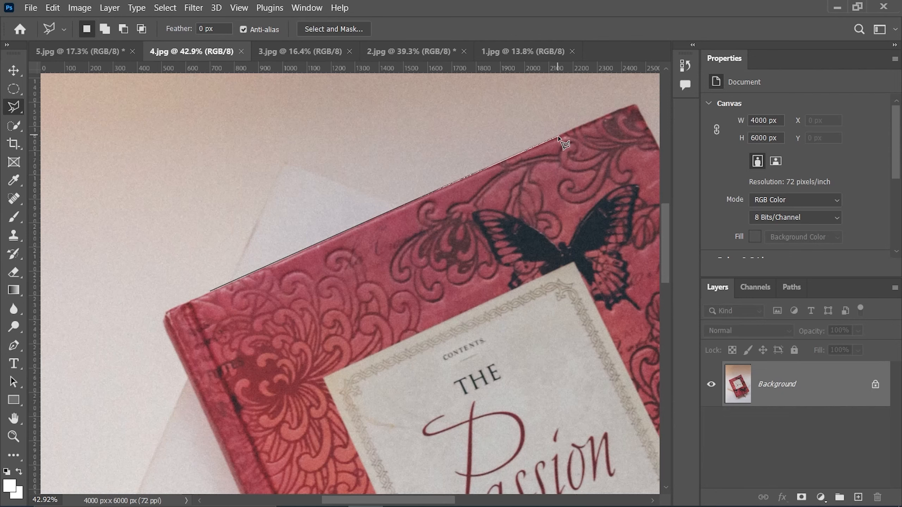
click(610, 113)
click(630, 107)
scroll(631, 108, up, 4)
key(ctrl+plus)
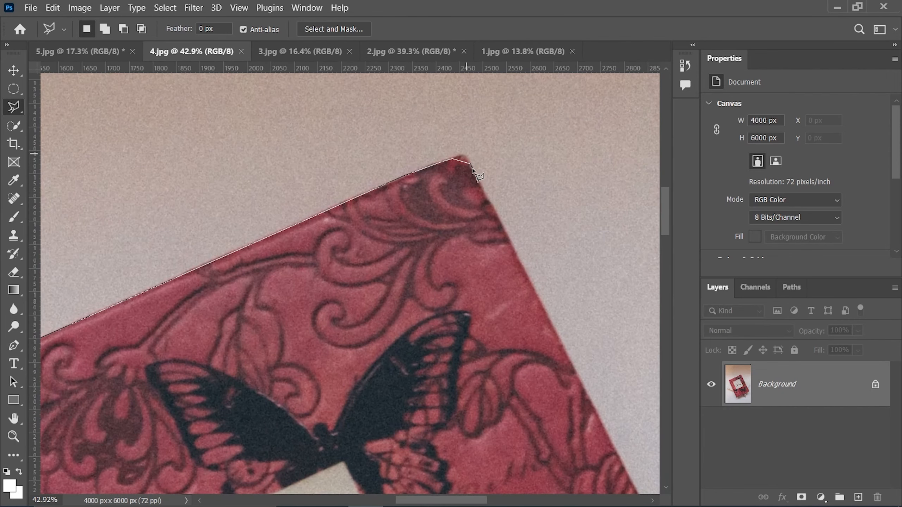
Continue the outline down the book's right side, along its lower edge and up the spine, and close it into a selection.
key(space)
drag(471, 181, 404, 184)
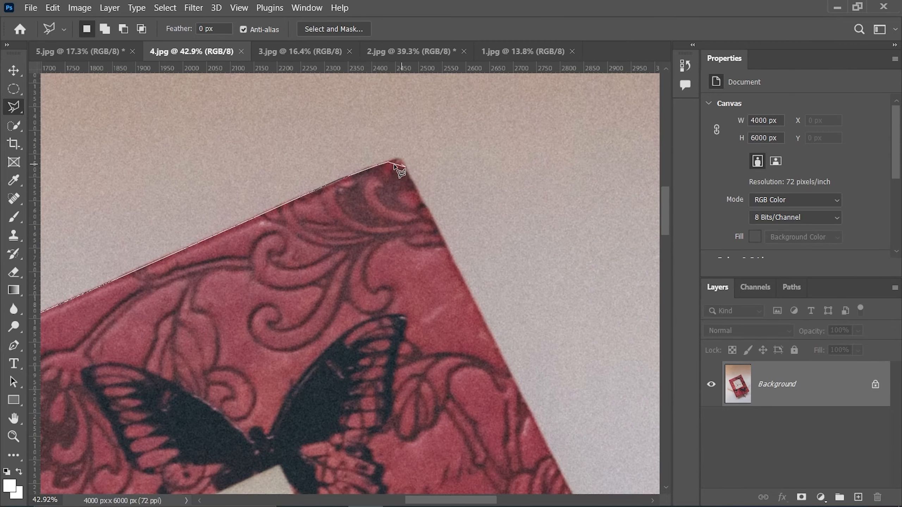
key(space)
drag(421, 217, 372, 189)
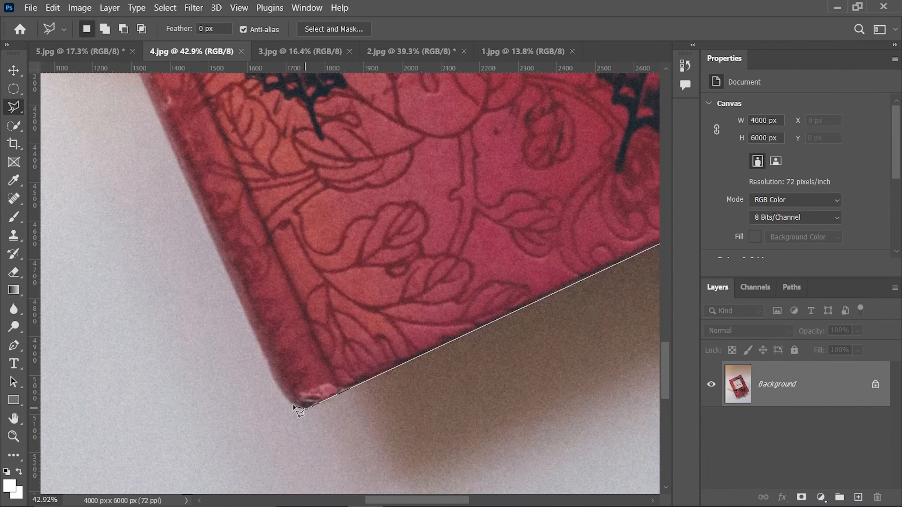
key(space)
drag(236, 252, 298, 410)
key(space)
drag(197, 171, 391, 419)
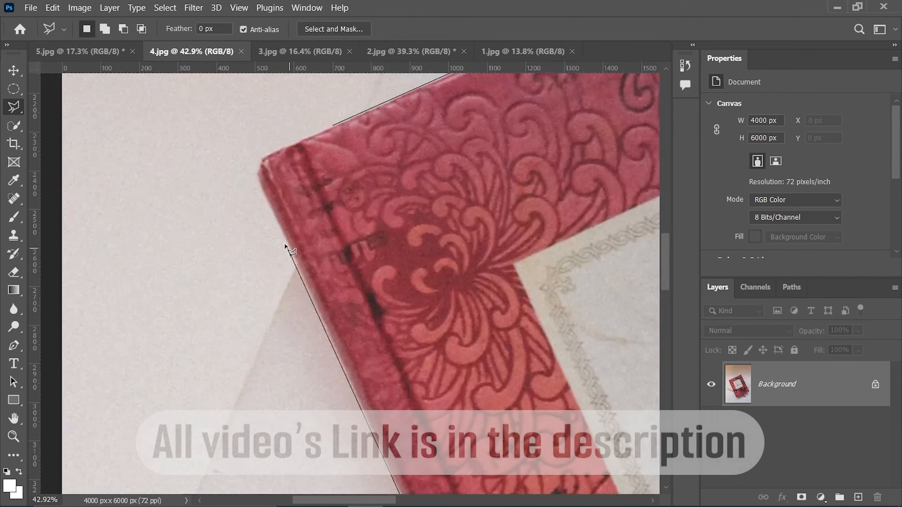
double_click(286, 245)
Add the missed tip of the book's upper-right corner to the selection with the Lasso tool.
scroll(364, 290, down, 1)
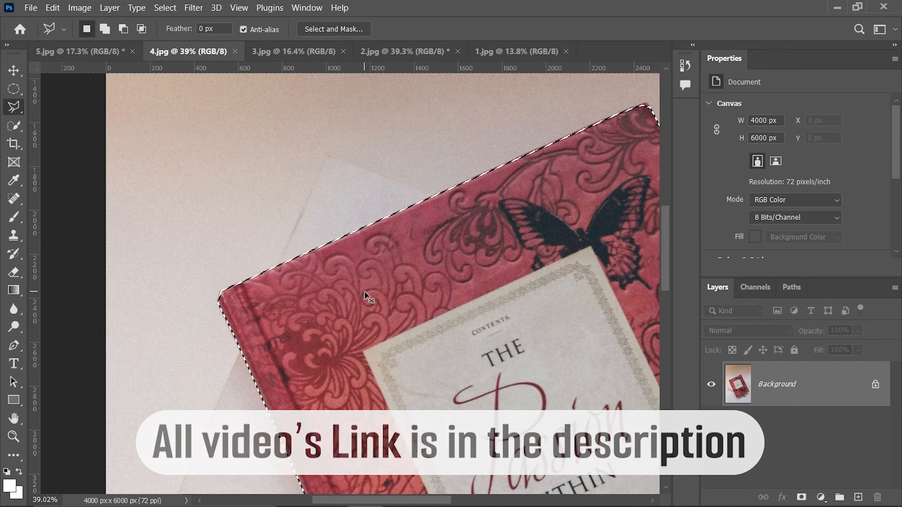
key(ctrl+0)
scroll(368, 167, up, 12)
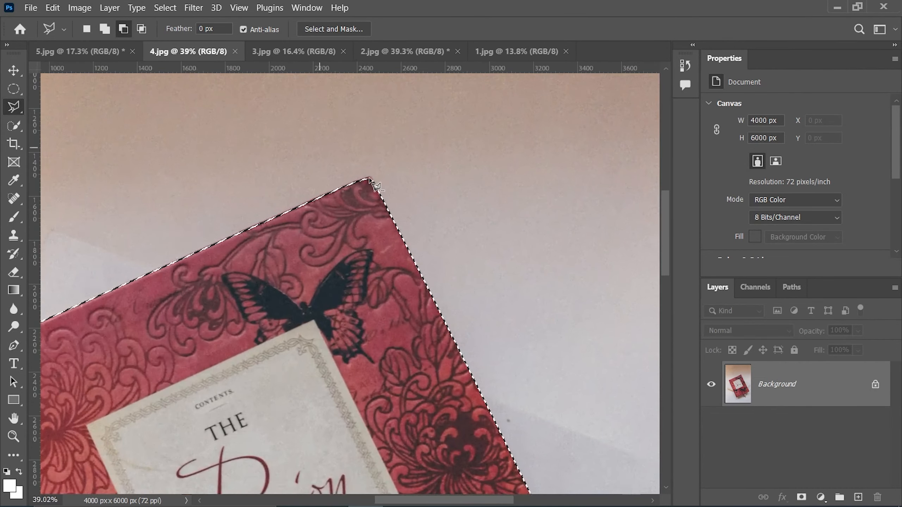
scroll(369, 179, up, 12)
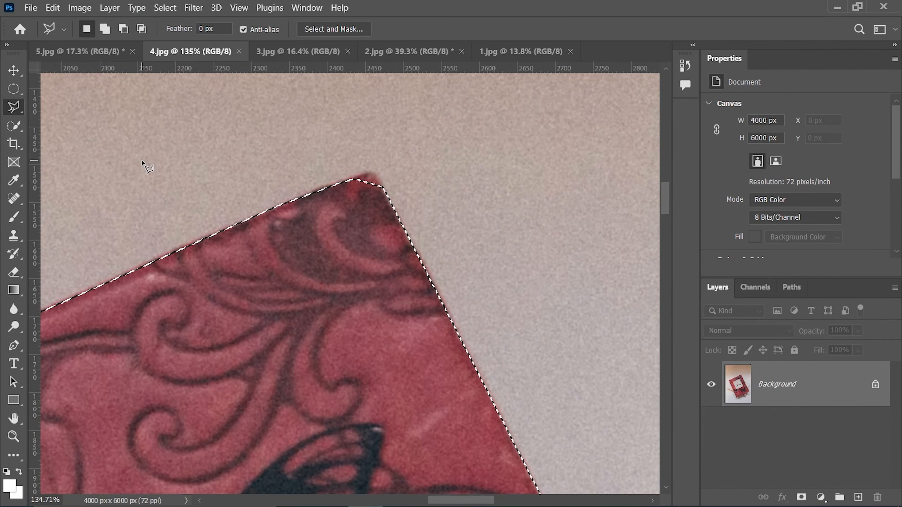
click(20, 107)
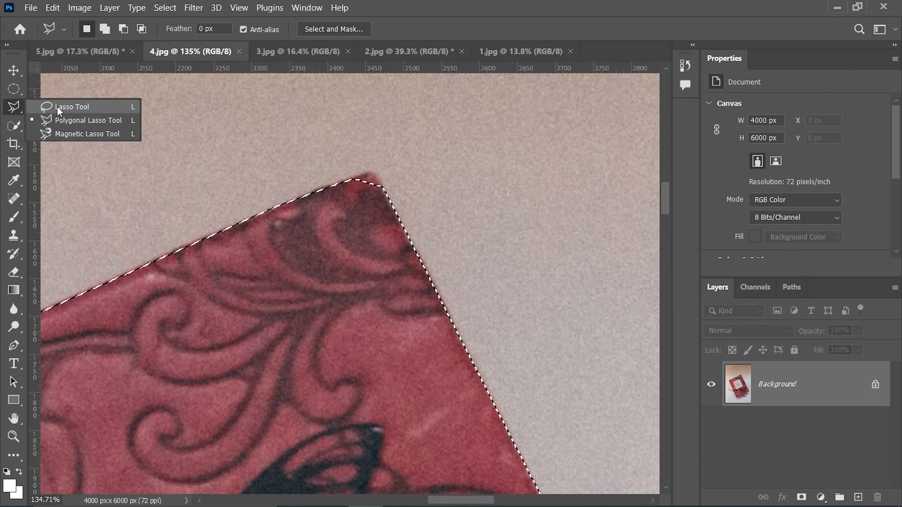
click(56, 106)
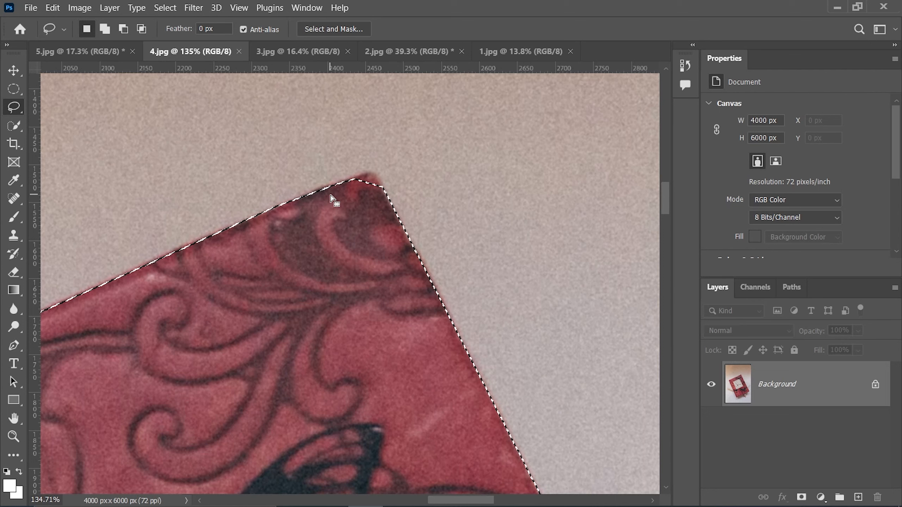
key(shift)
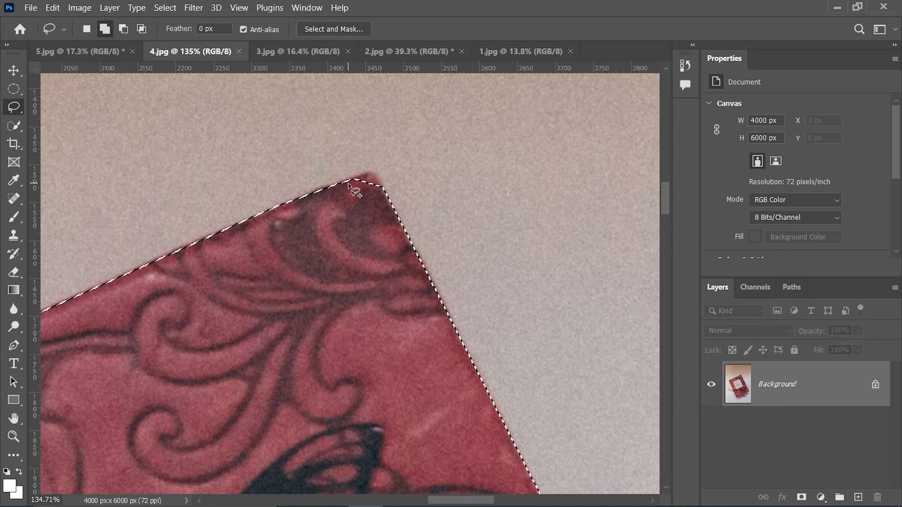
mouse_move(348, 184)
mouse_down()
mouse_move(374, 172)
mouse_move(382, 182)
mouse_up()
Add the red ribbon bookmark below the book's lower edge to the selection by tracing around it with the Lasso tool.
alt+scroll(402, 141, down, 3)
scroll(396, 177, down, 8)
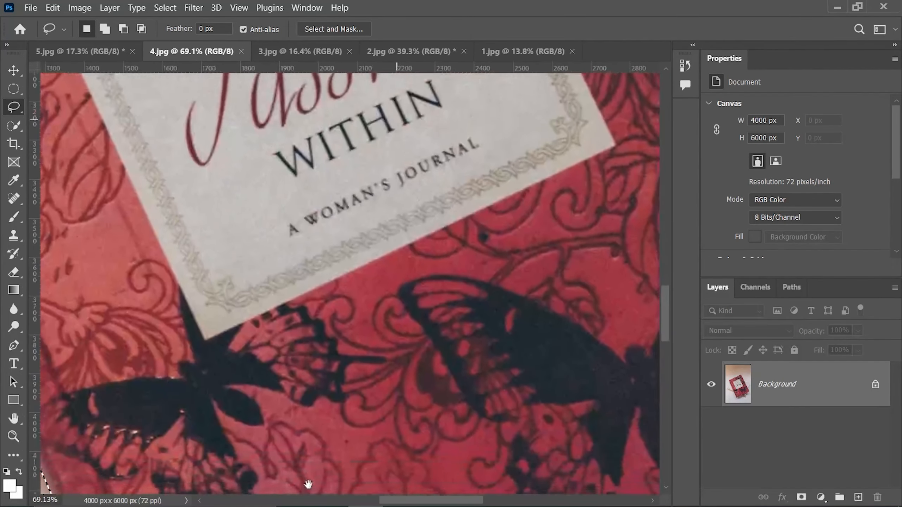
drag(308, 484, 267, 124)
drag(344, 441, 330, 296)
drag(576, 169, 374, 235)
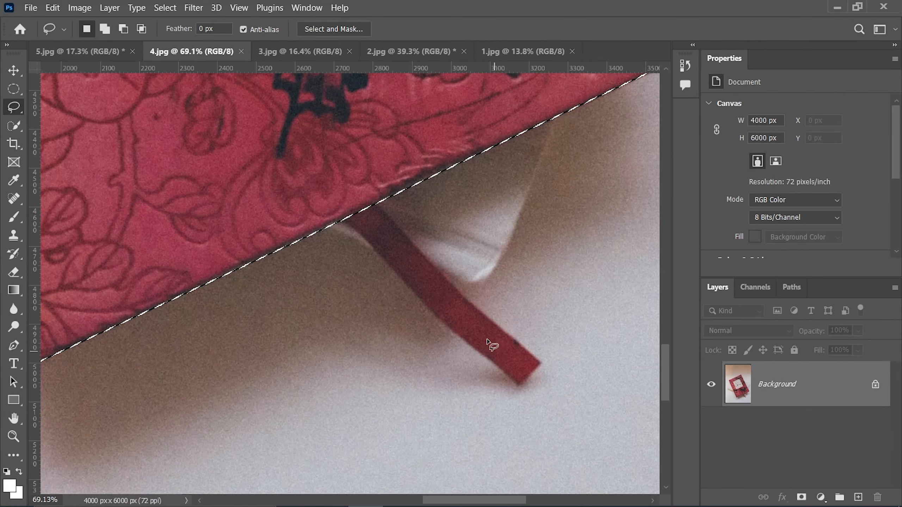
alt+scroll(343, 237, up, 1)
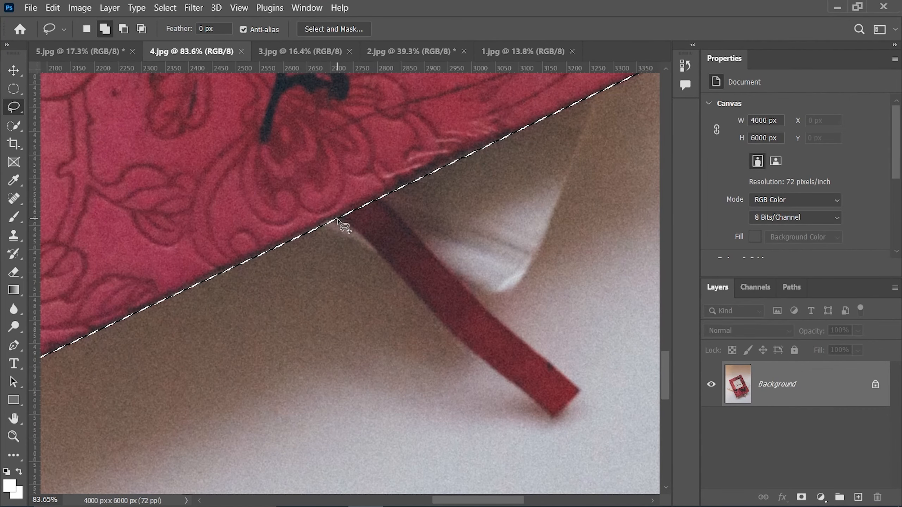
drag(337, 219, 477, 359)
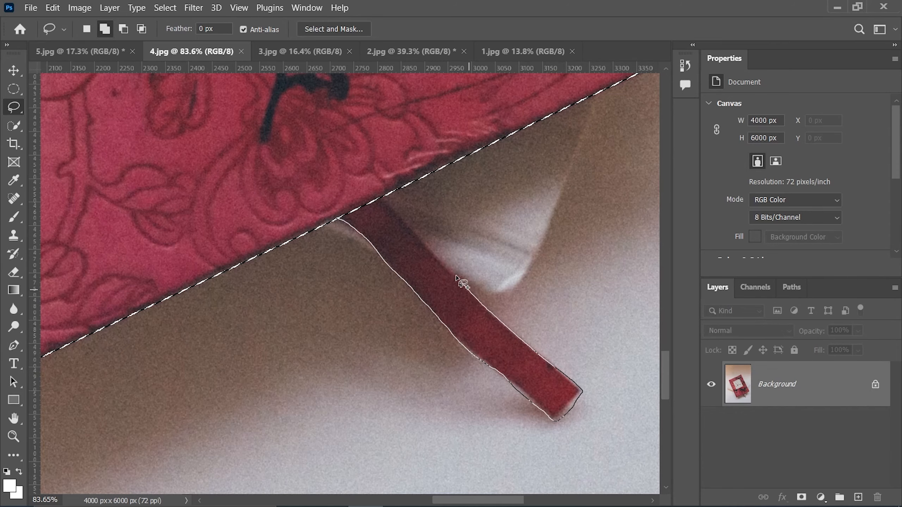
Subtract the excess background at the ribbon bookmark's lower end from the selection with the Lasso tool.
scroll(447, 254, down, 5)
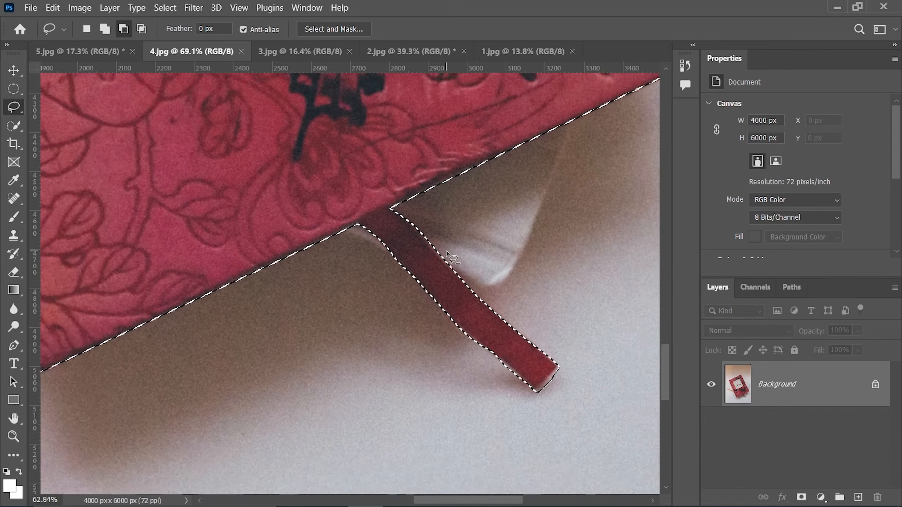
scroll(447, 254, up, 1)
scroll(570, 436, up, 3)
scroll(533, 391, up, 4)
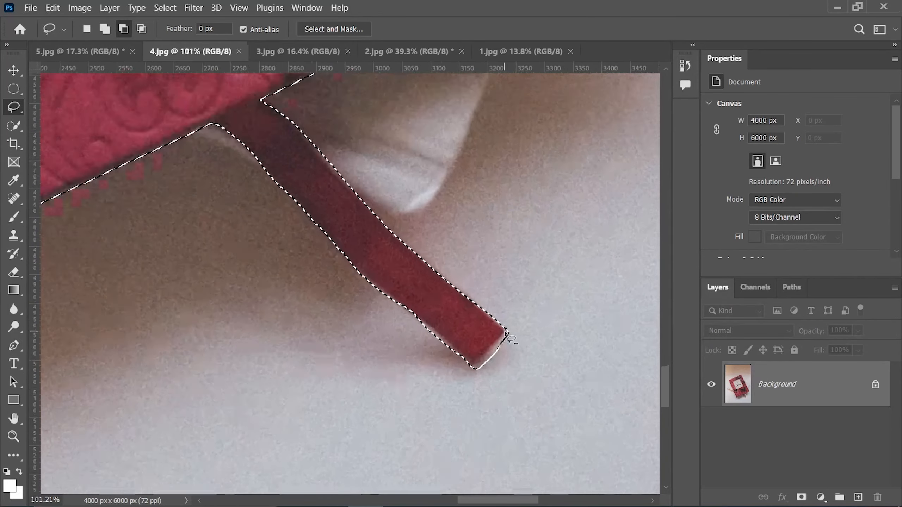
scroll(501, 348, down, 1)
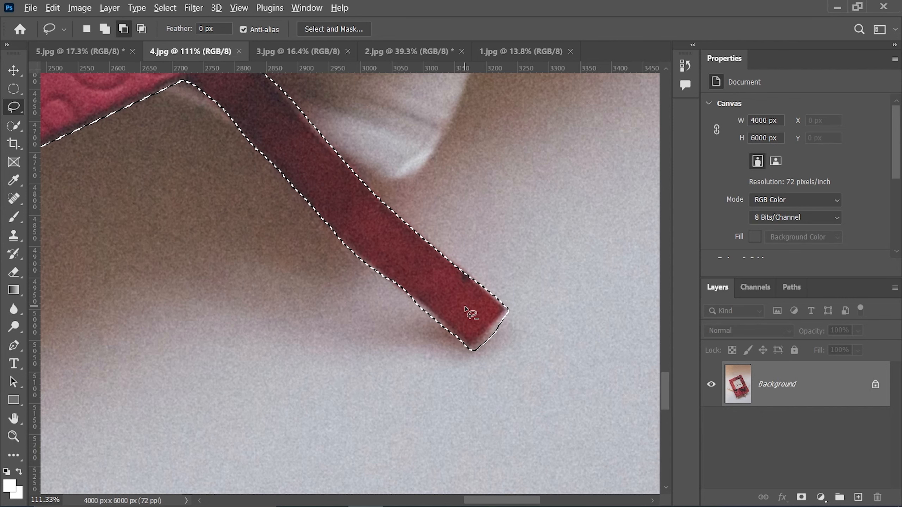
key(alt)
drag(466, 361, 468, 355)
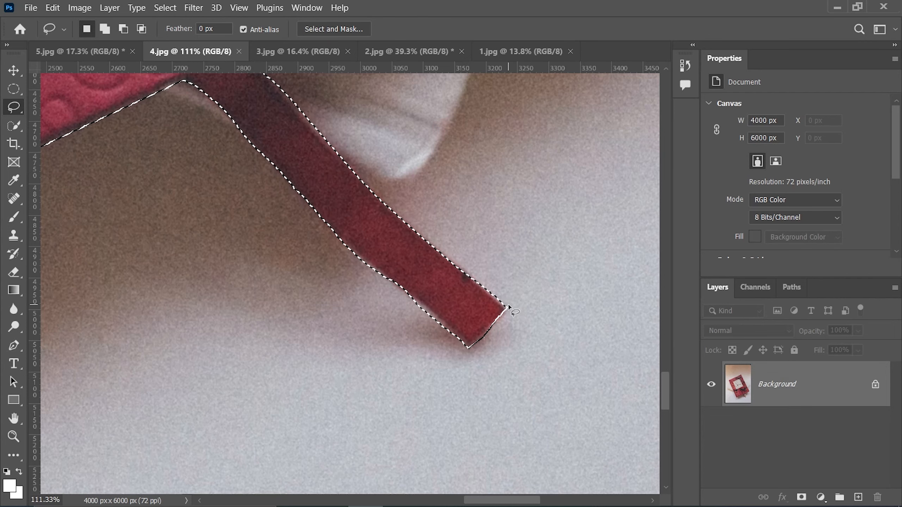
Add a roughly circular area of the background above the book to the selection with the Lasso tool.
key(ctrl+0)
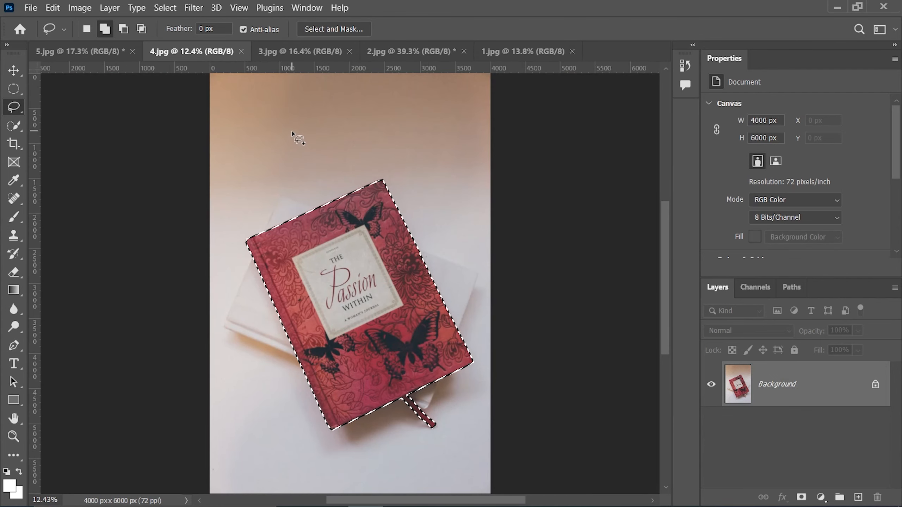
key(shift)
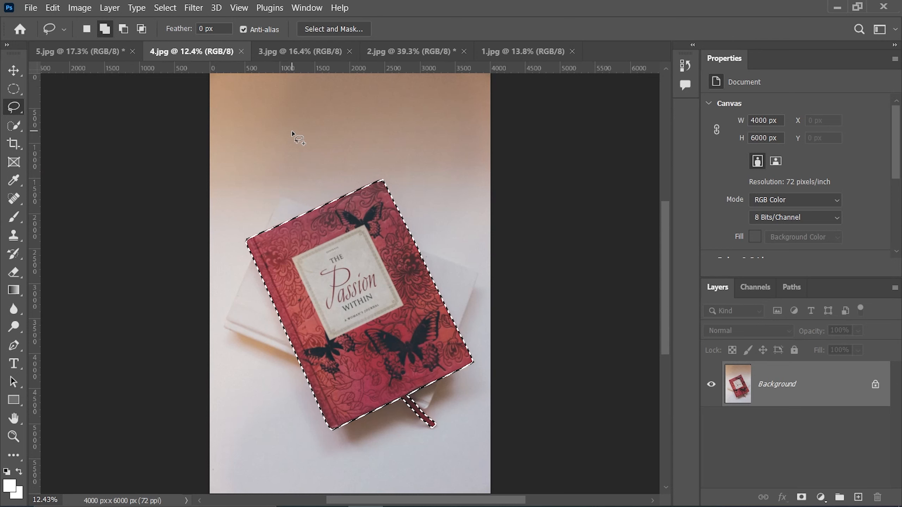
mouse_move(286, 131)
mouse_down()
mouse_move(256, 156)
mouse_move(265, 190)
mouse_up()
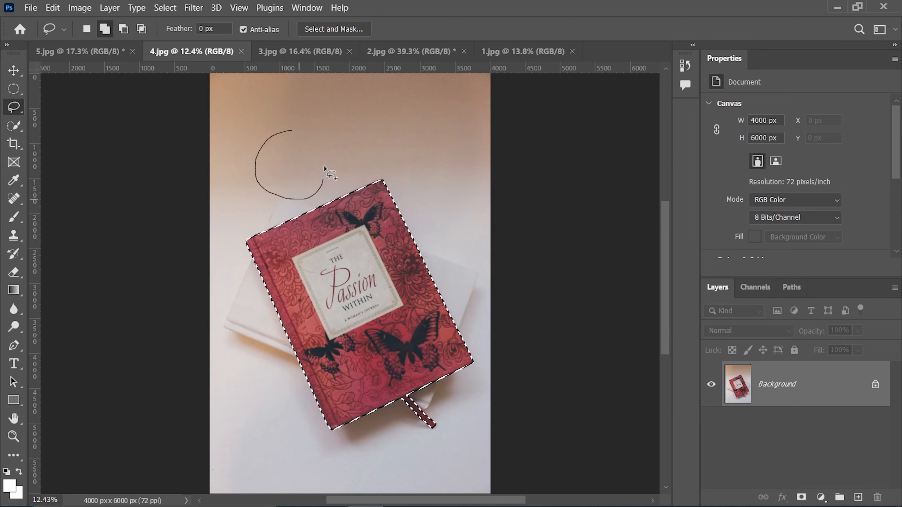
drag(288, 125, 289, 127)
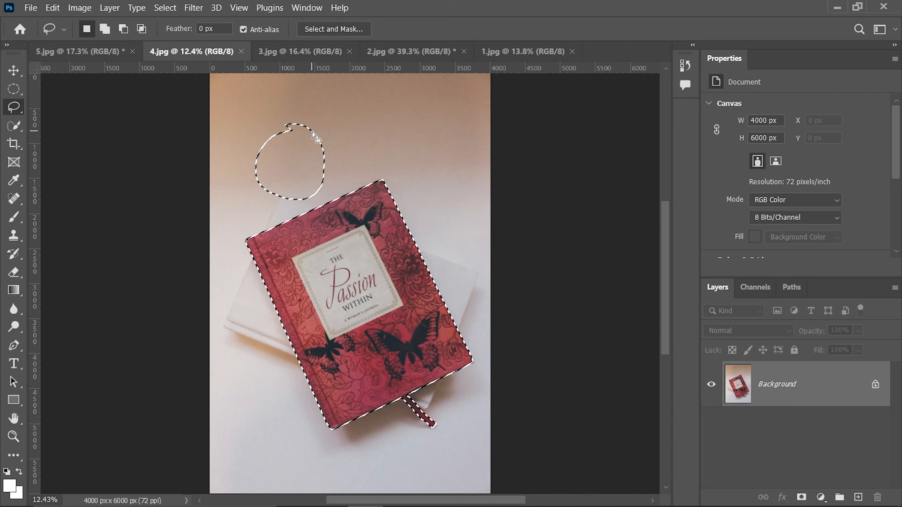
Subtract the circular background area above the book from the selection by looping around it with the Lasso tool.
key(alt)
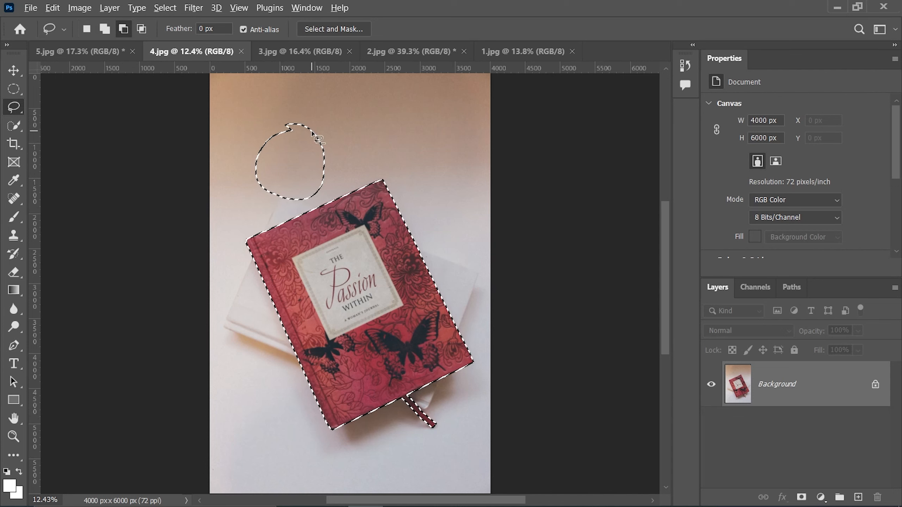
drag(319, 123, 289, 116)
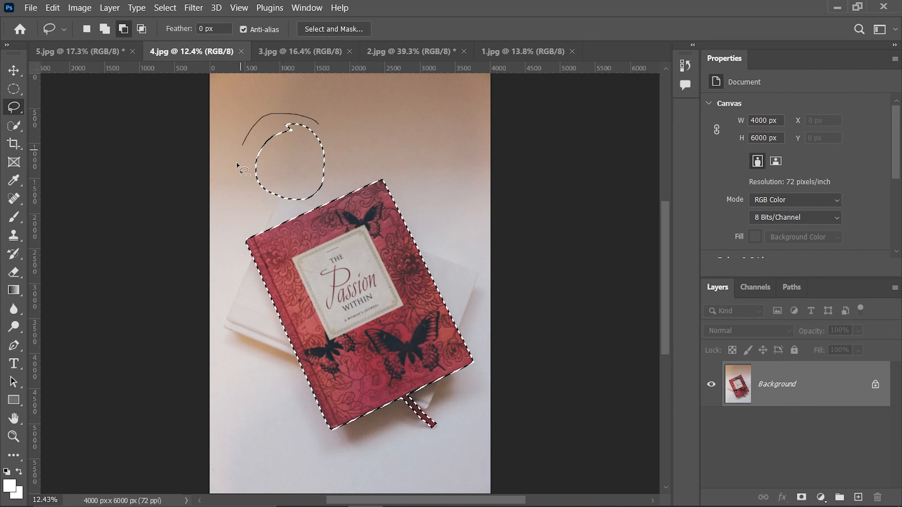
drag(329, 137, 319, 125)
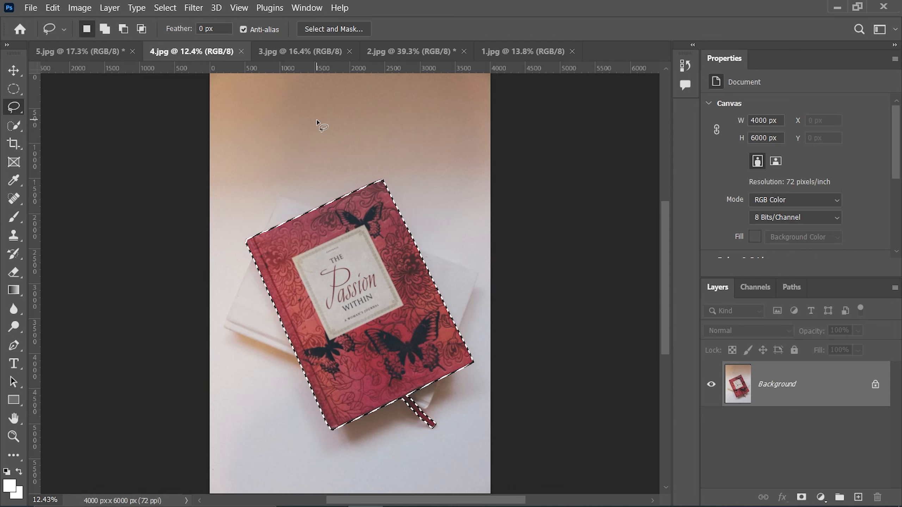
Switch to the Magnetic Lasso tool and clear the book selection.
right_click(9, 110)
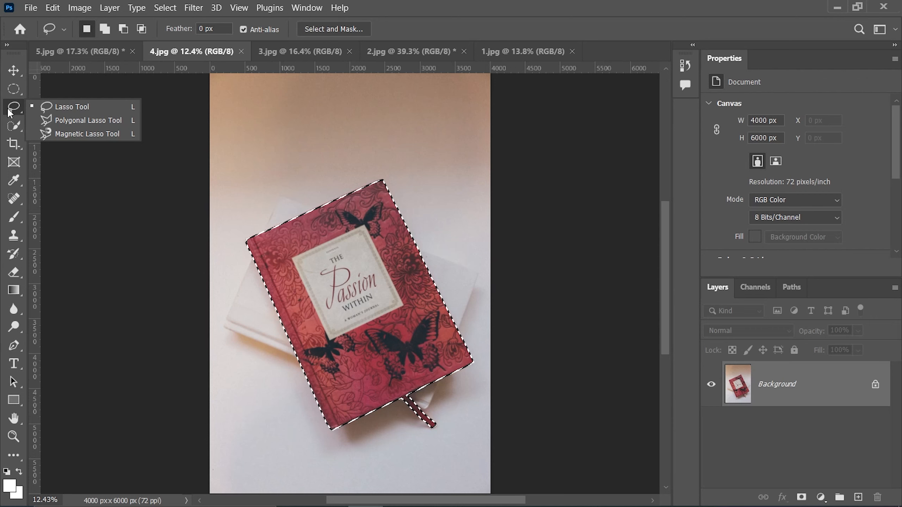
click(97, 135)
key(ctrl+d)
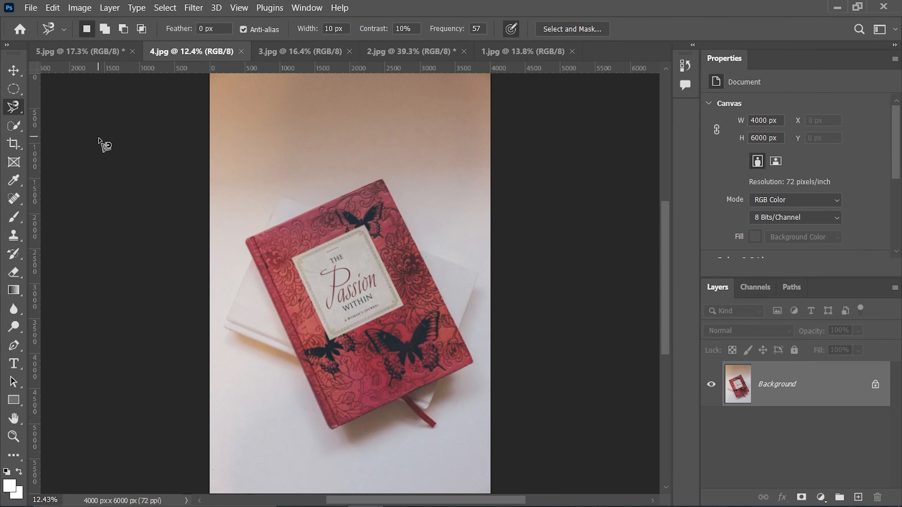
Start a Magnetic Lasso outline near the book's upper-left corner and trace along its top edge.
scroll(270, 242, up, 5)
scroll(270, 242, up, 1)
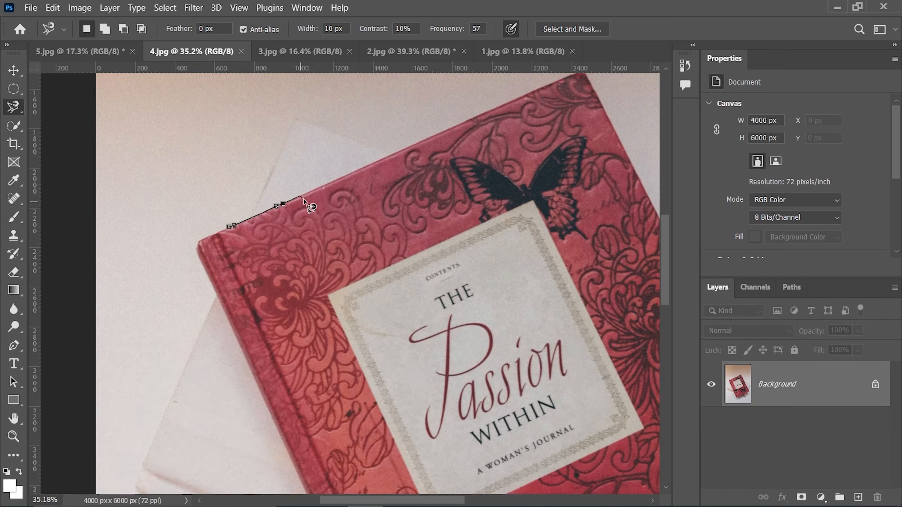
key(ctrl+plus)
key(ctrl+plus)
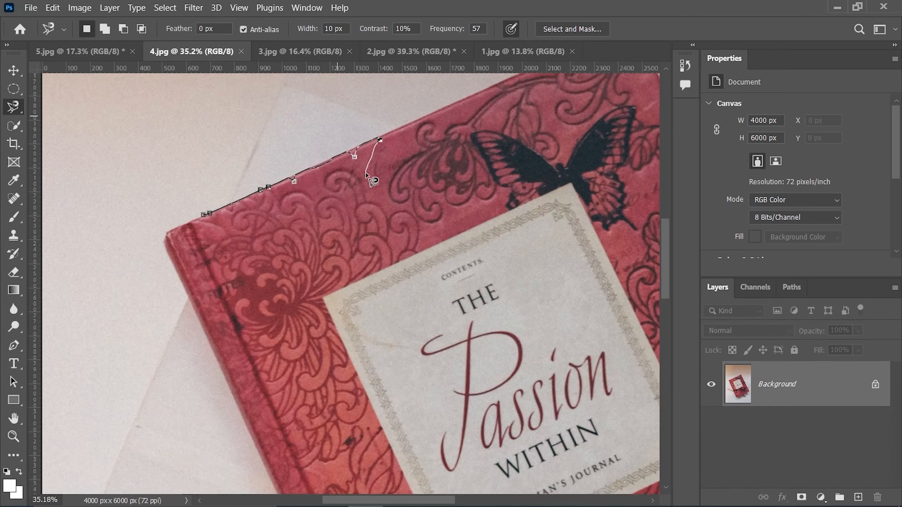